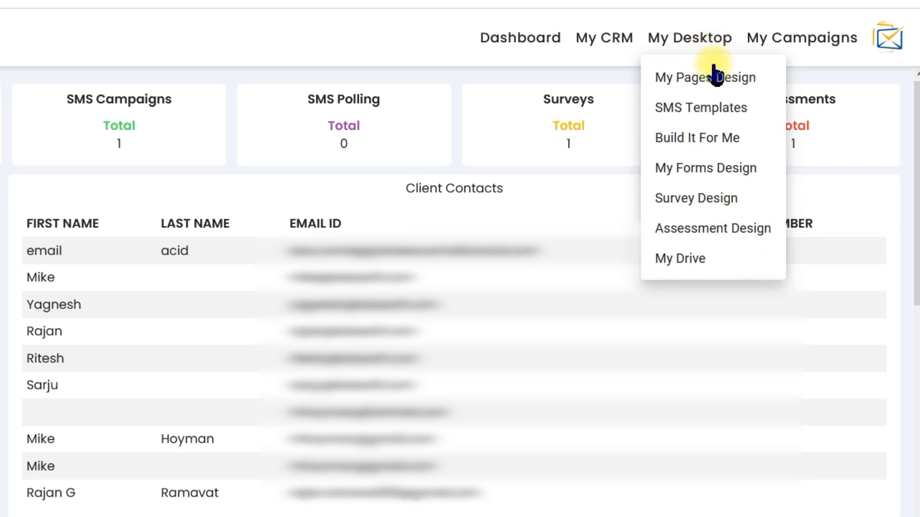
Step: Create a form named "EAS Form" with the Multi-Page Form & Content Pages type and open it in the Form Designer
click(729, 171)
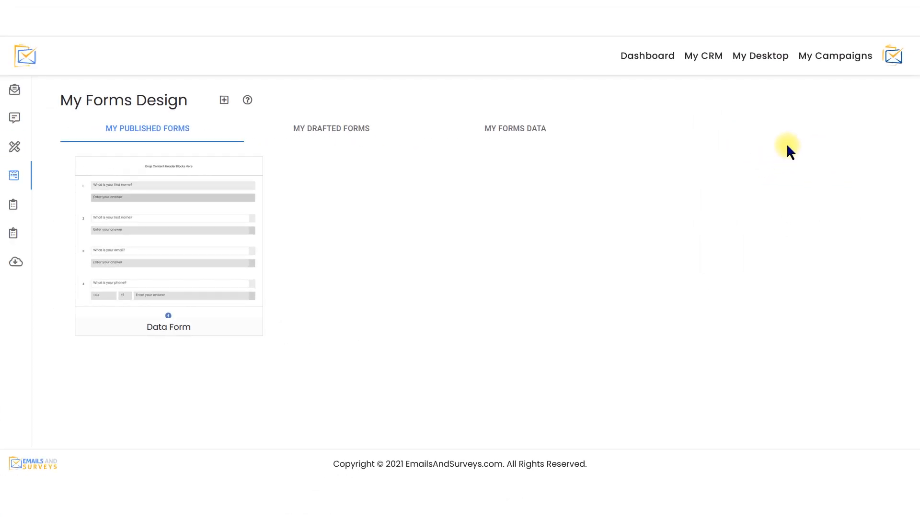
click(227, 102)
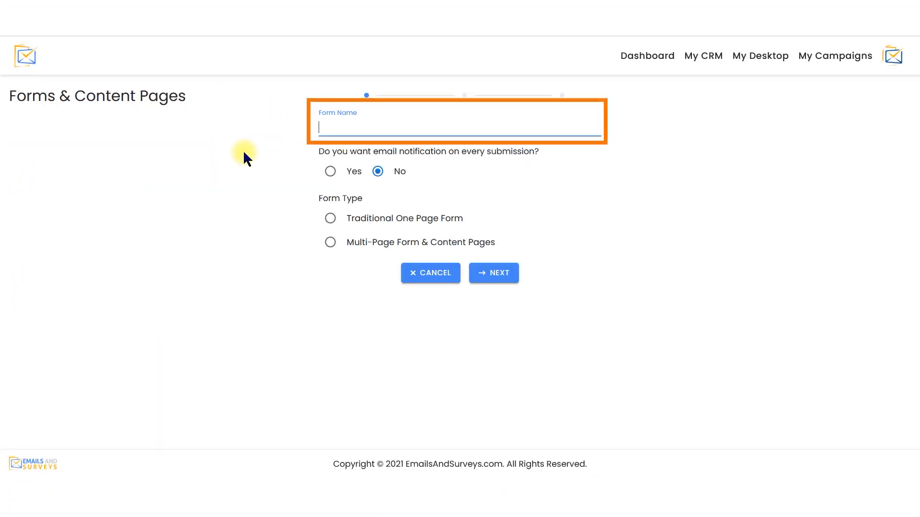
text(EAS Form)
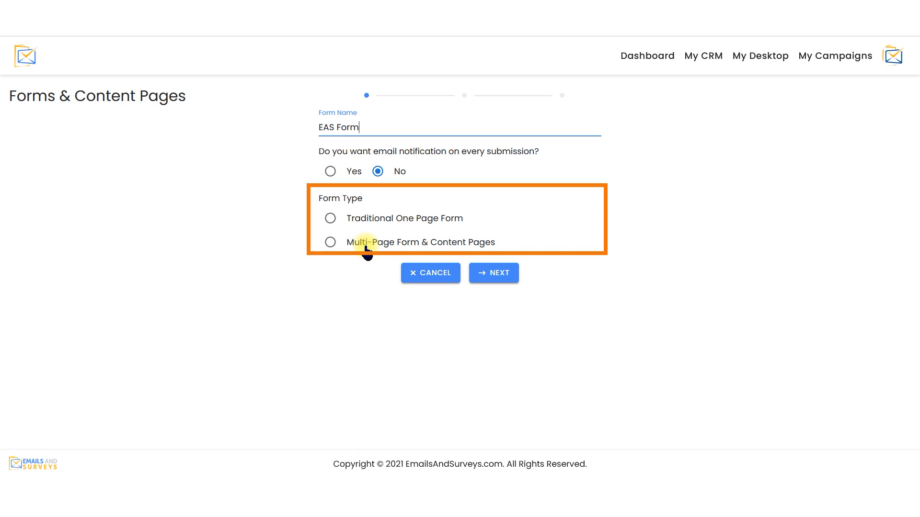
click(485, 243)
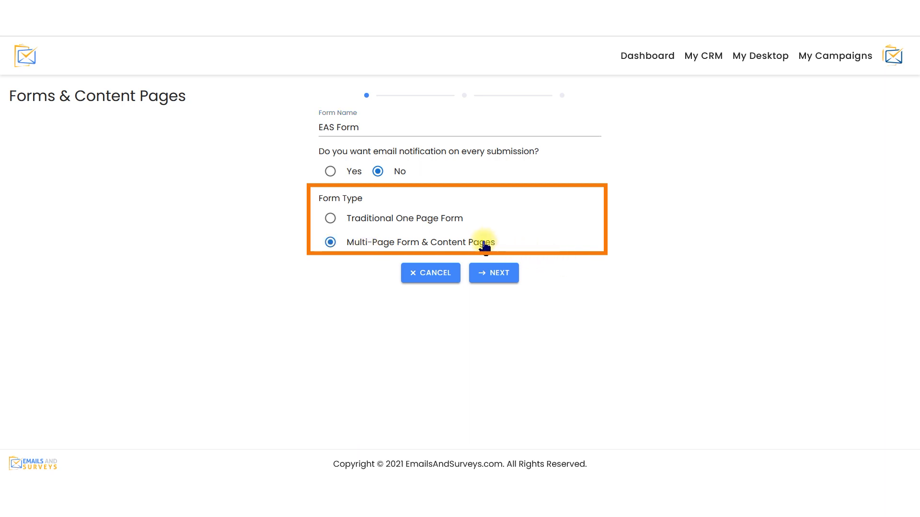
click(500, 275)
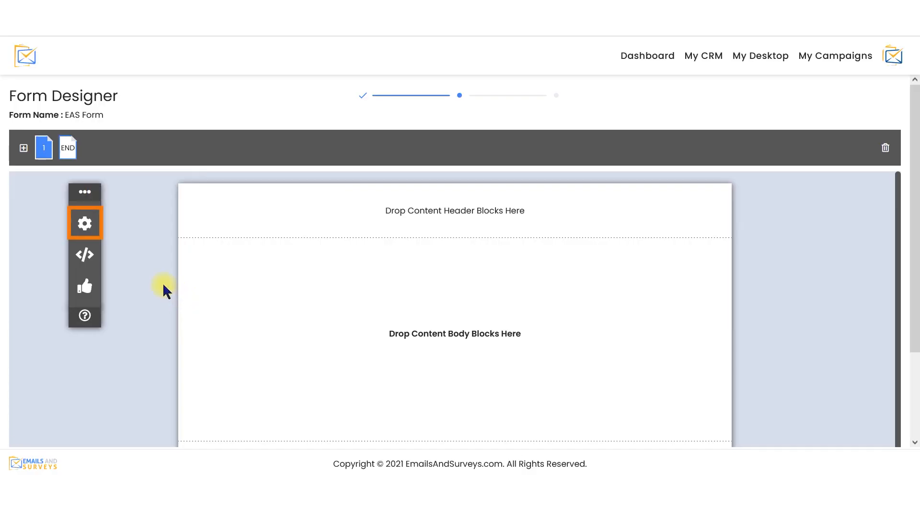
Step: Review the form's page settings for background, text, border, margin and padding
click(94, 229)
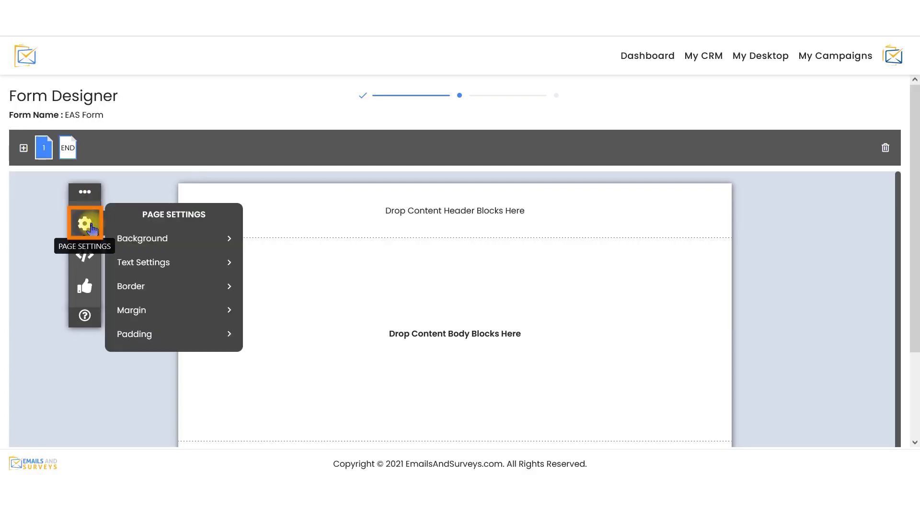
click(152, 246)
click(158, 266)
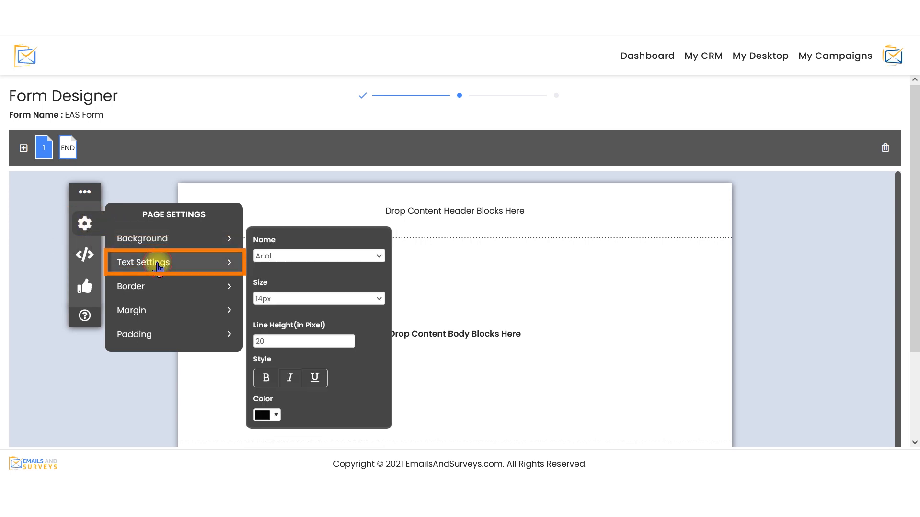
click(158, 288)
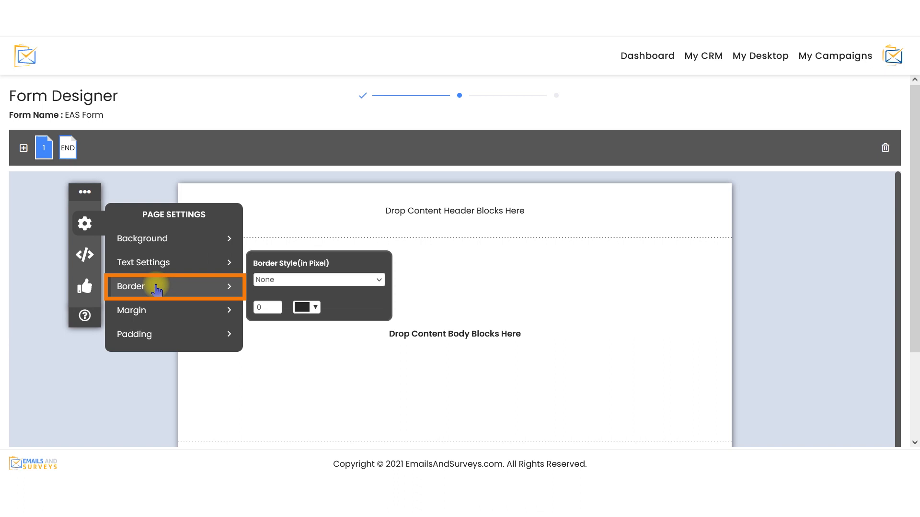
click(155, 314)
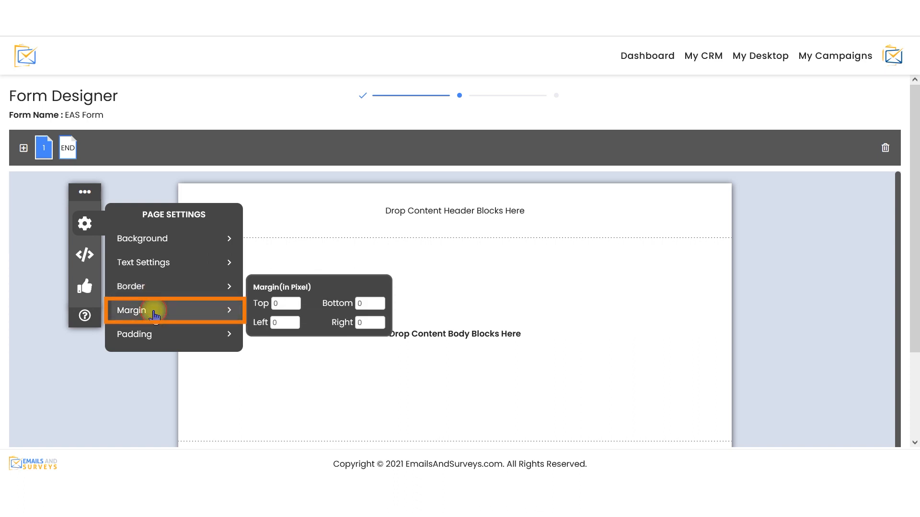
click(150, 337)
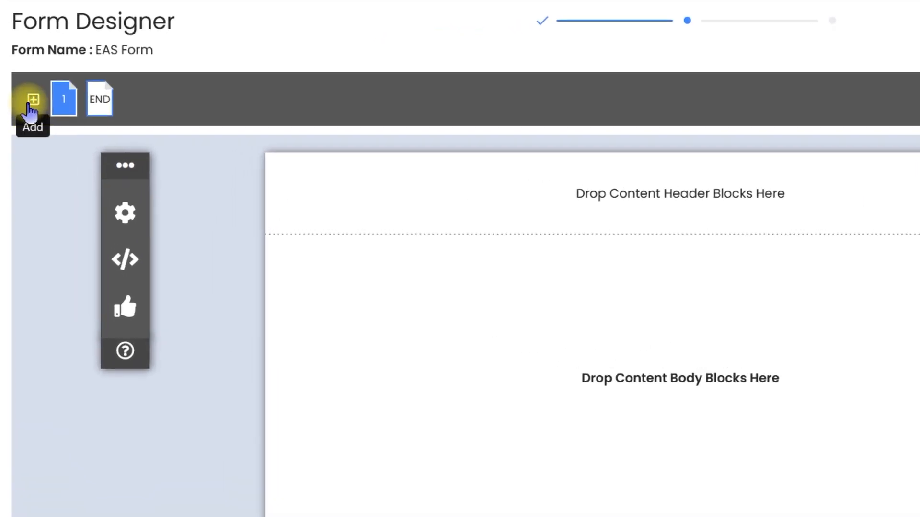
Step: Add a content page to the form and look through its available body content blocks
click(29, 107)
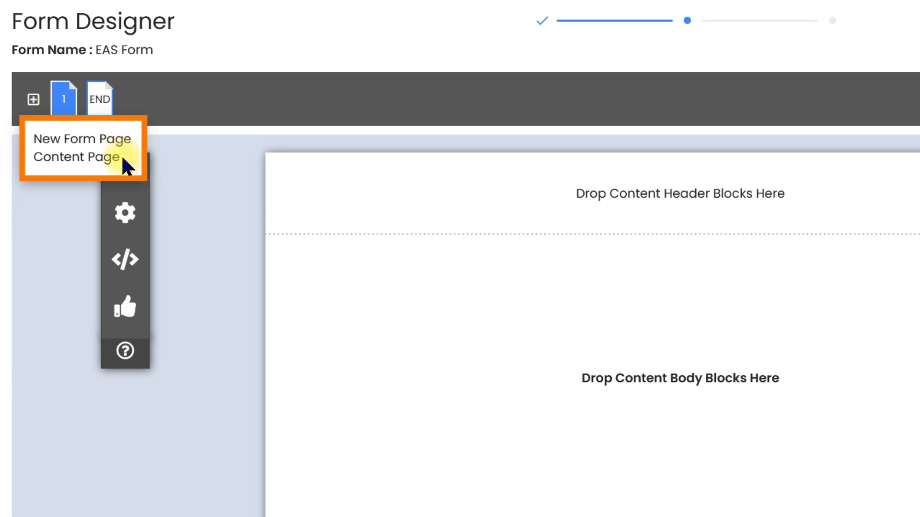
click(121, 157)
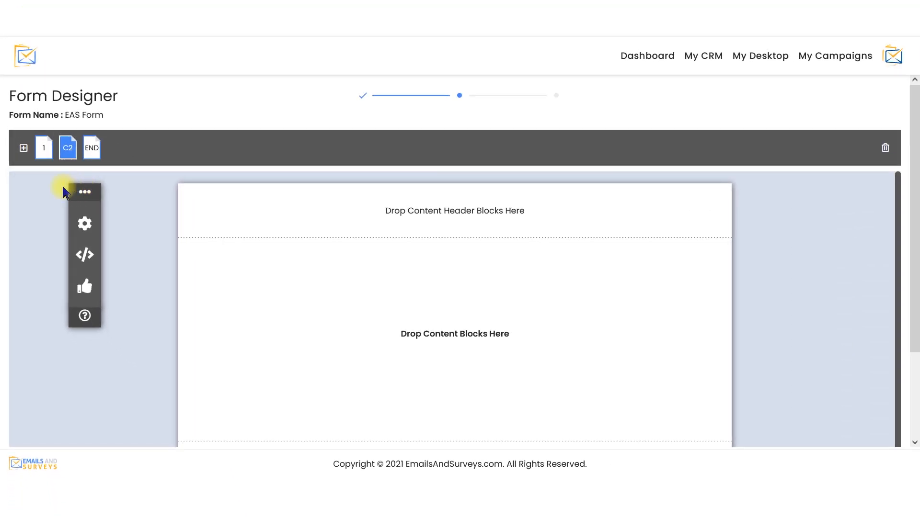
click(89, 257)
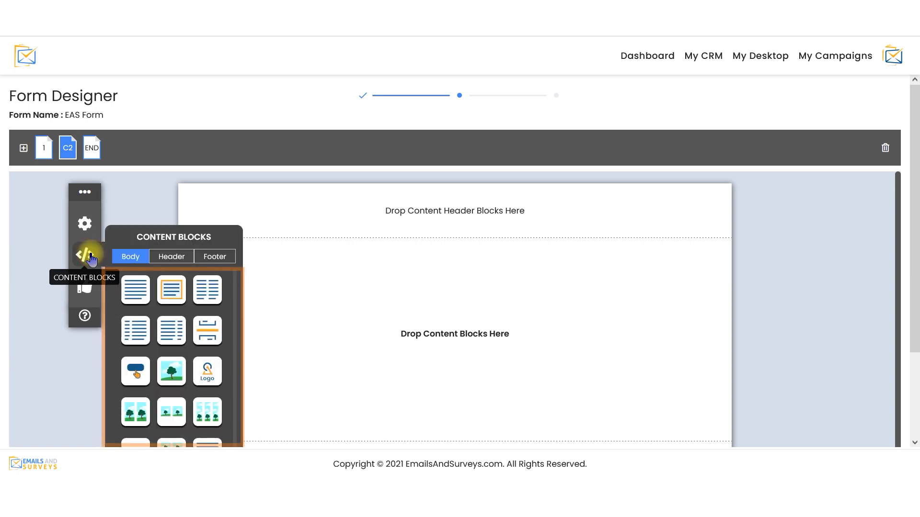
scroll(236, 309, down, 2)
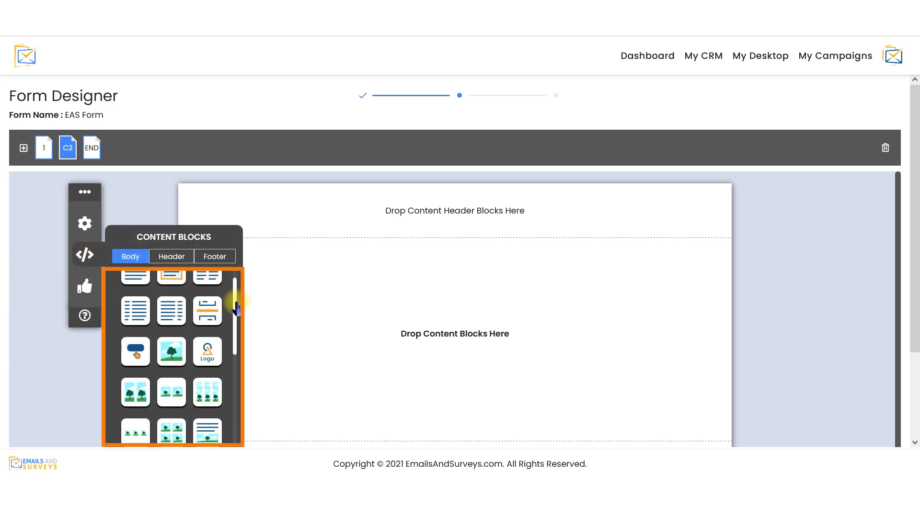
drag(236, 309, 242, 410)
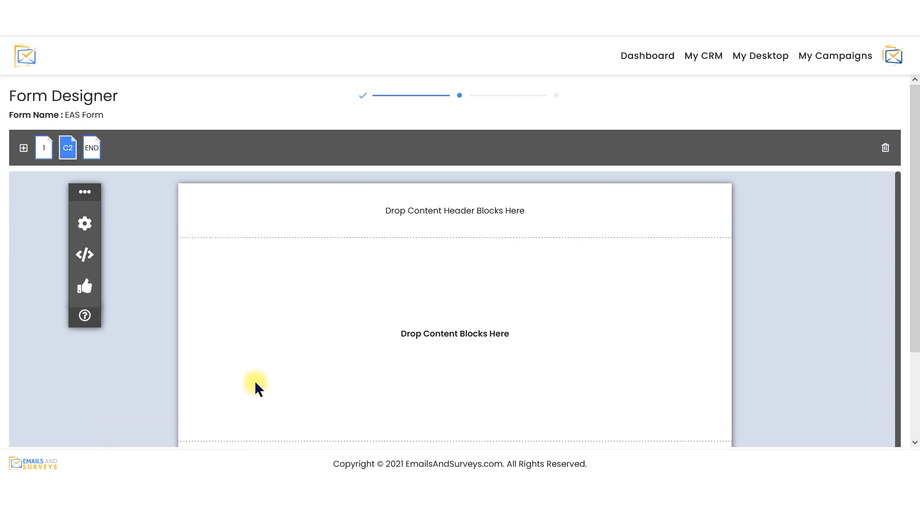
Step: Delete the selected content page C2 from the form
click(885, 150)
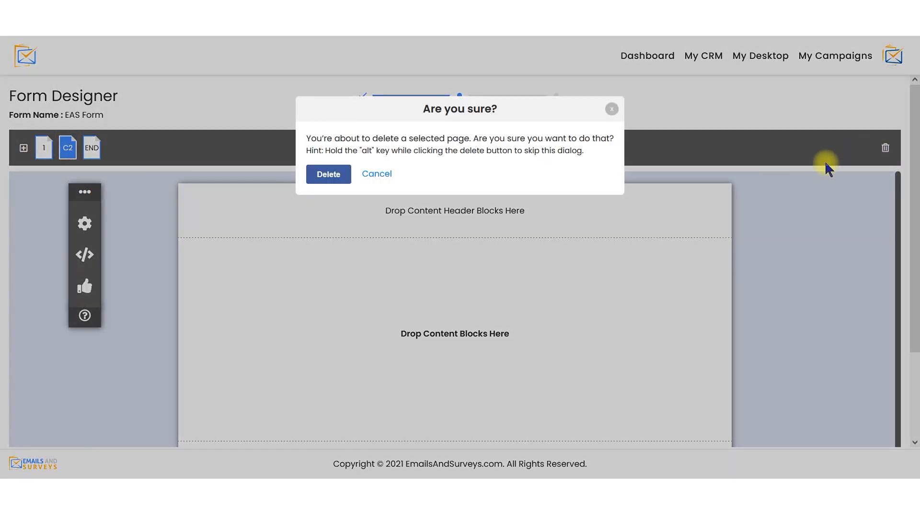
click(335, 177)
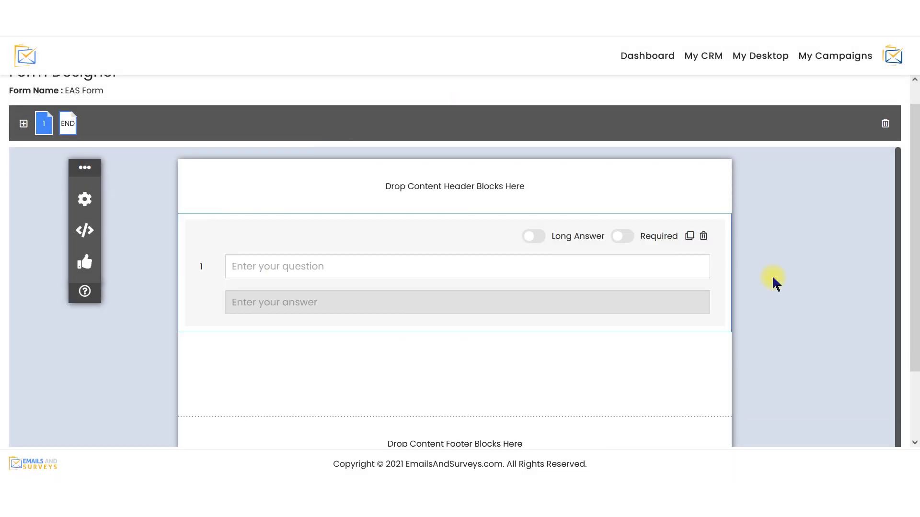
Step: Try the page types with a large image left and right of the question, ending on the plain layout without an image
click(721, 260)
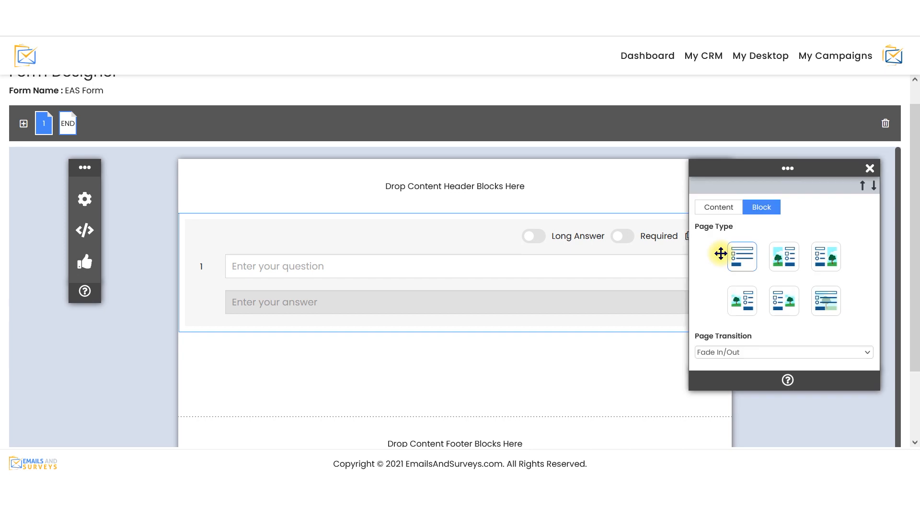
click(779, 265)
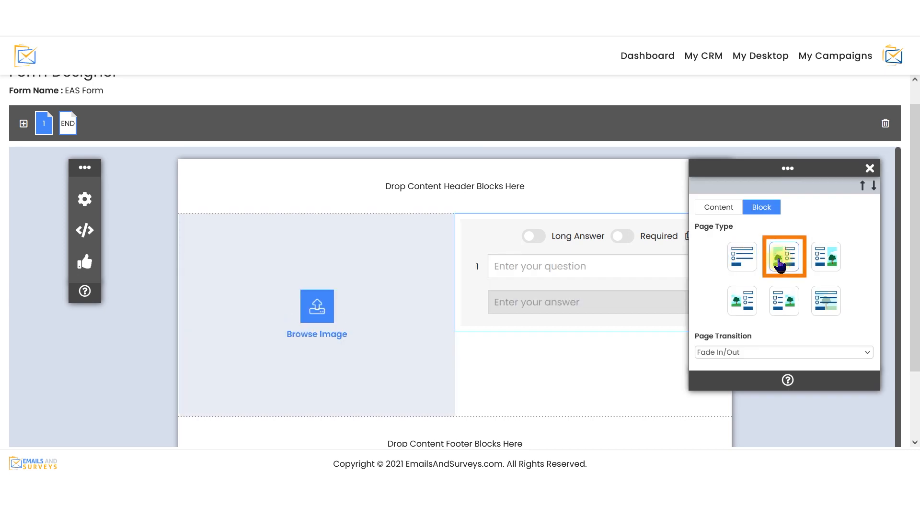
click(821, 263)
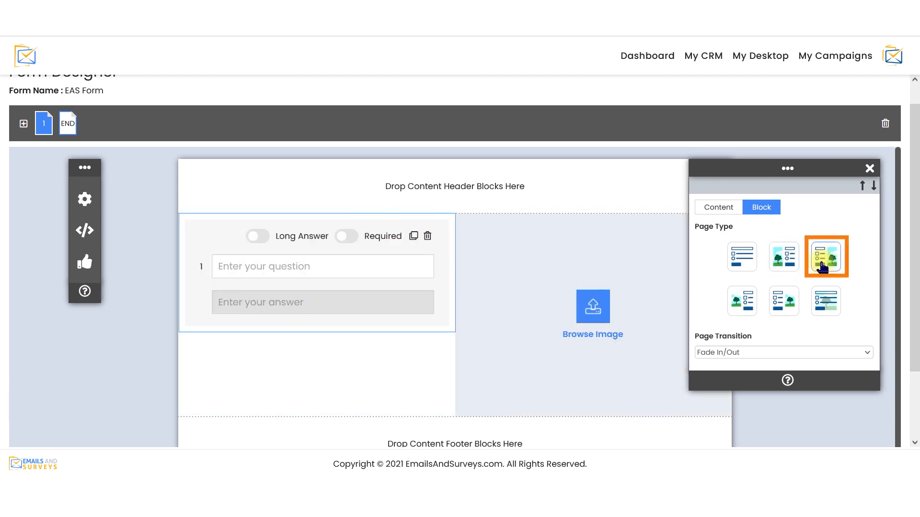
click(746, 260)
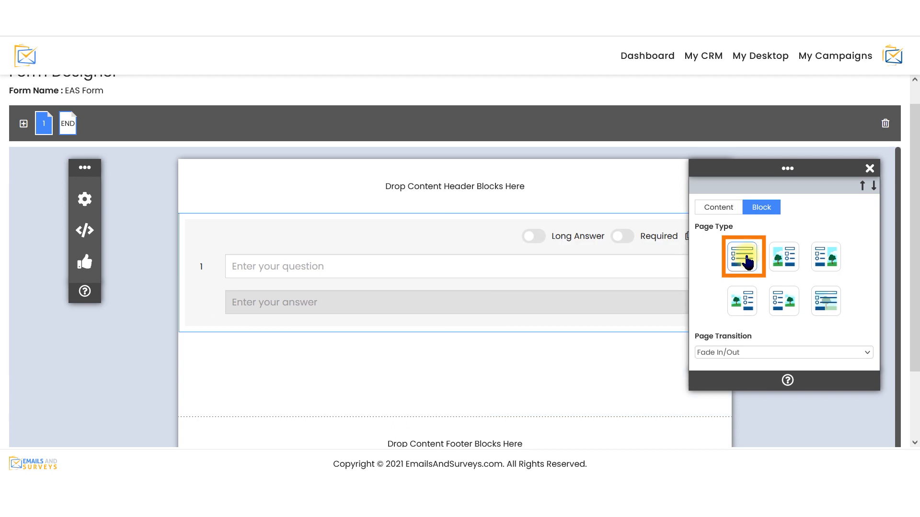
Step: Set the question block's layout to Horizontal and its question transition to Slide Left to Right
click(727, 211)
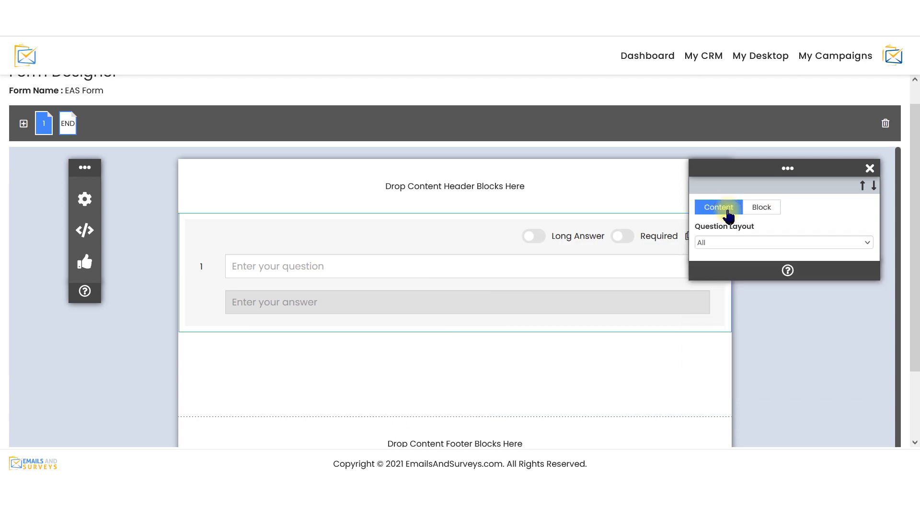
click(750, 245)
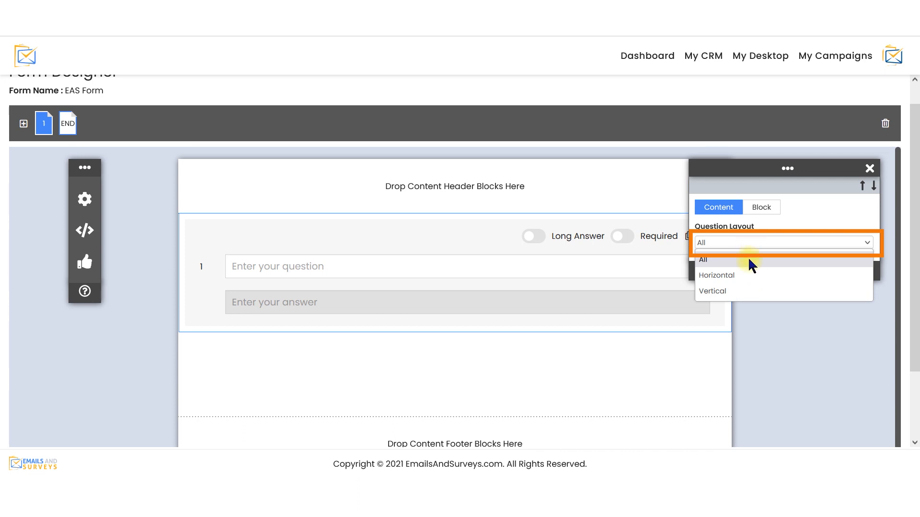
click(752, 275)
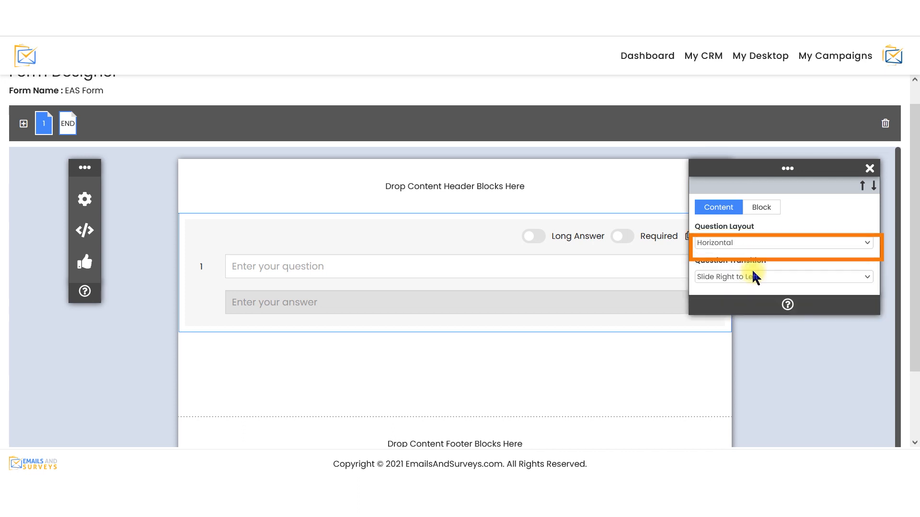
click(753, 277)
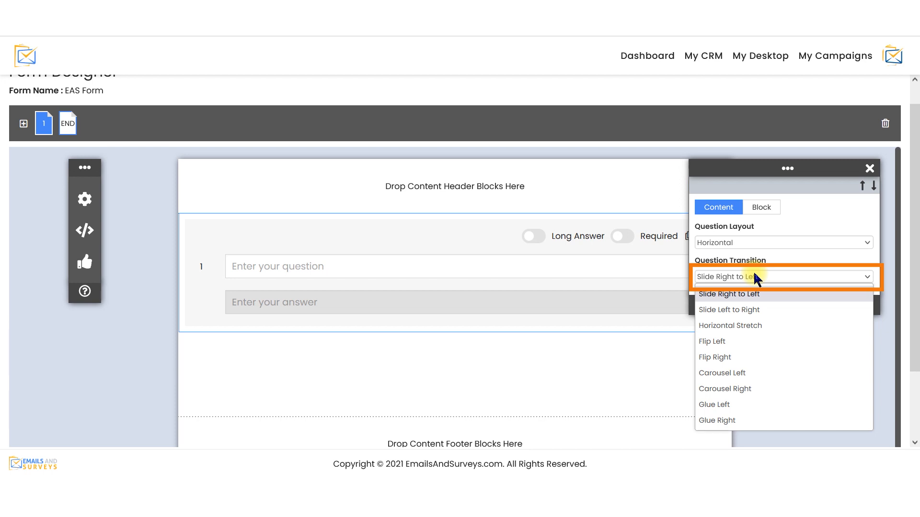
click(757, 309)
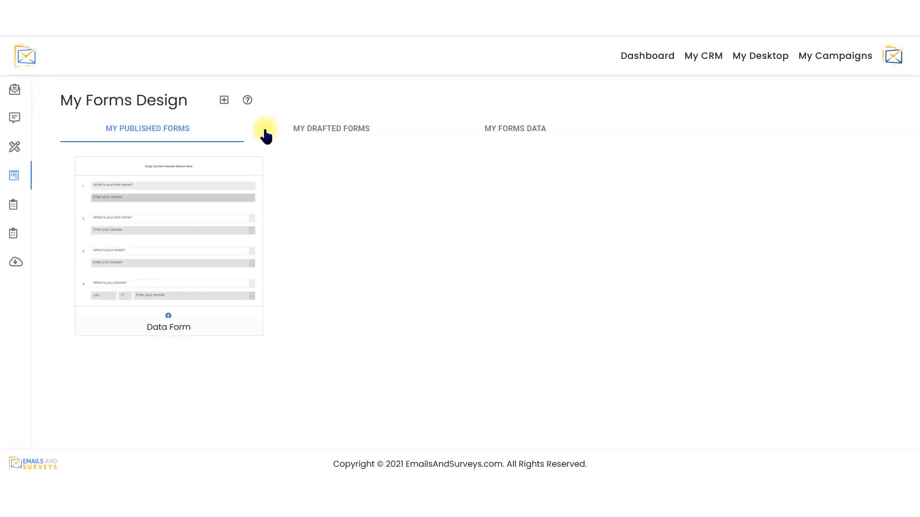
Step: Create another form named "New Registration Form" with the Traditional One Page Form type
click(226, 102)
click(330, 126)
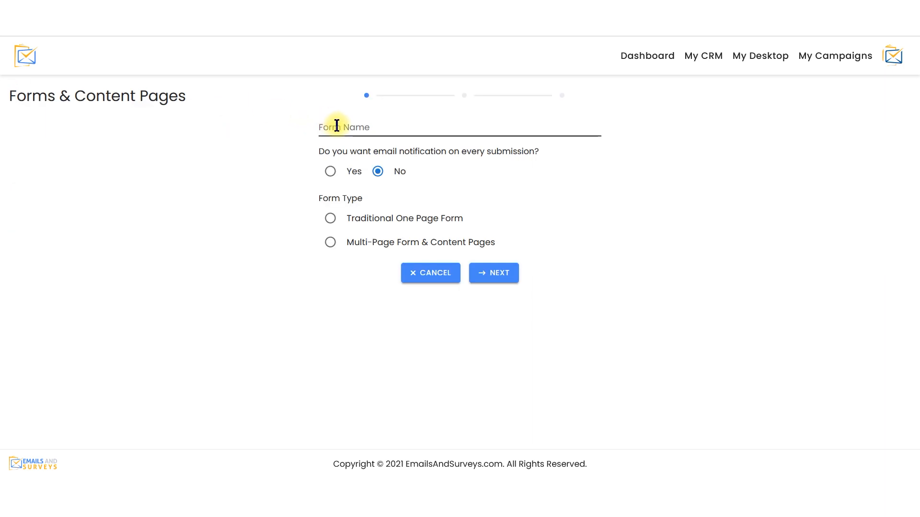
text(New Registration Form)
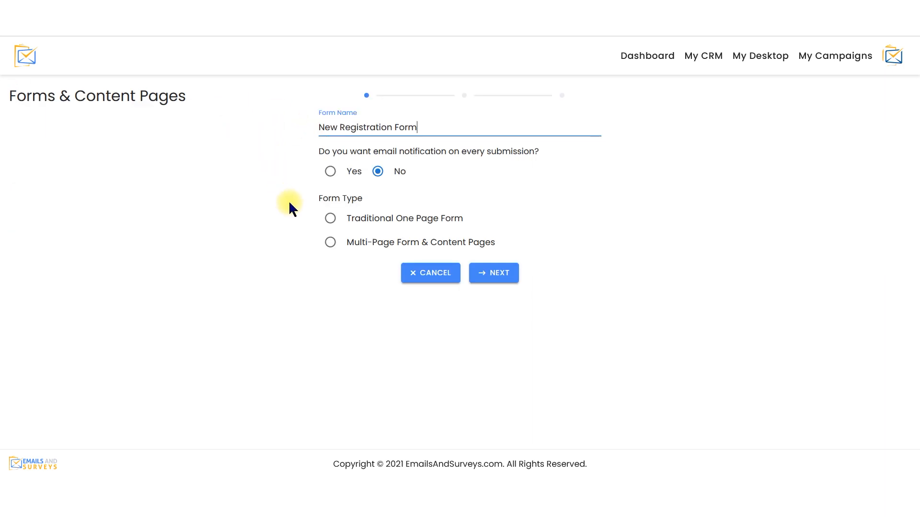
click(330, 219)
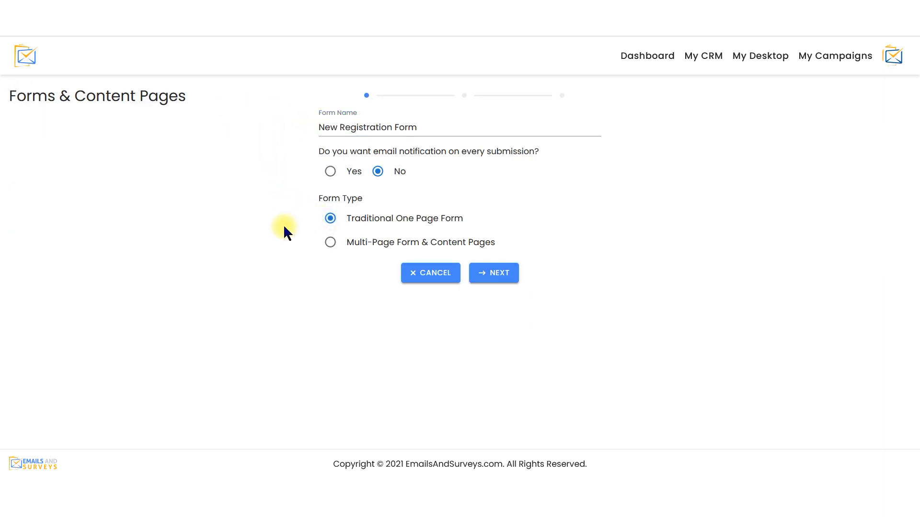
click(514, 288)
Step: Look through the header, body and footer content blocks offered for the registration form
click(86, 254)
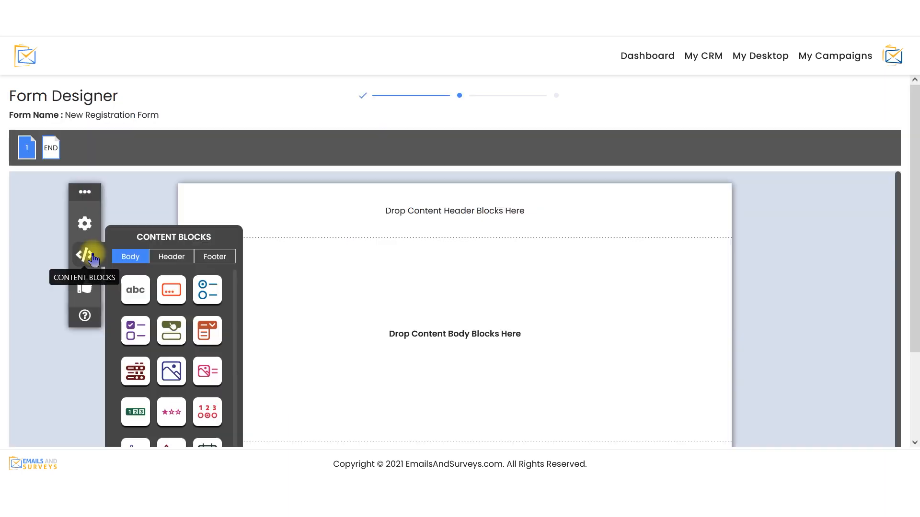
click(181, 262)
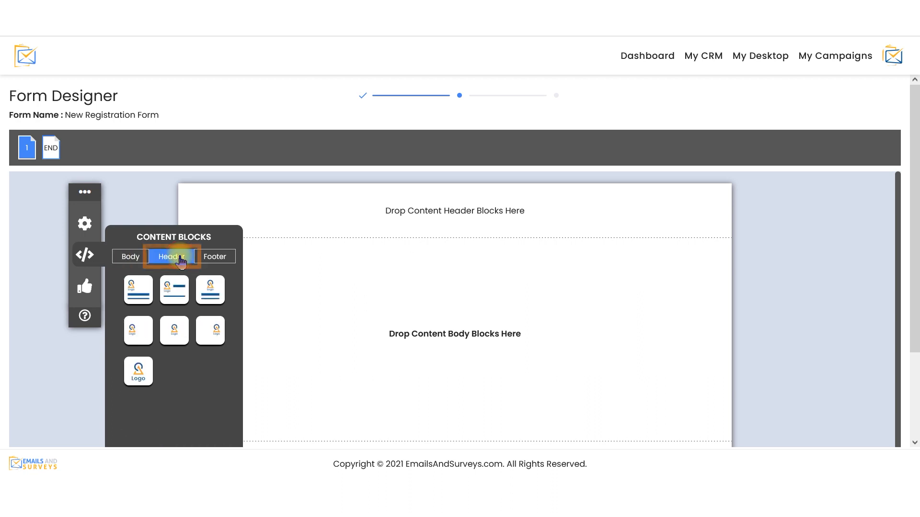
click(139, 261)
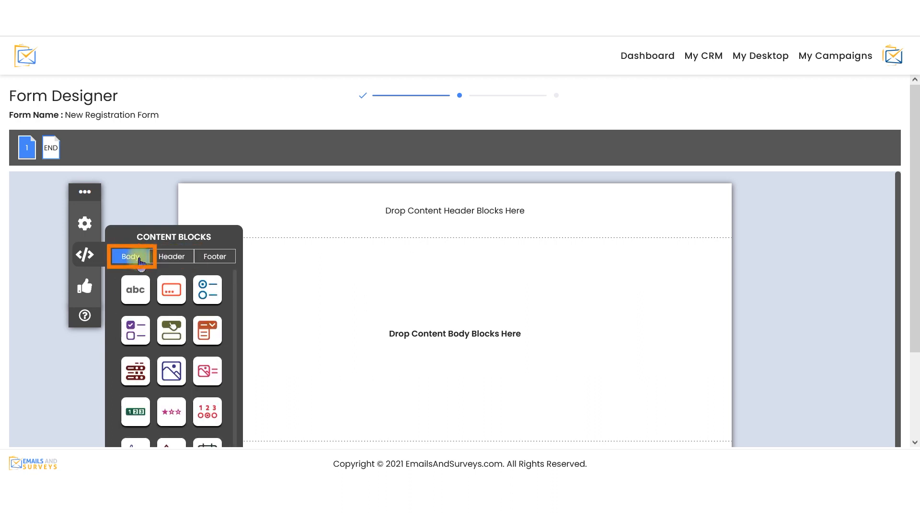
click(216, 258)
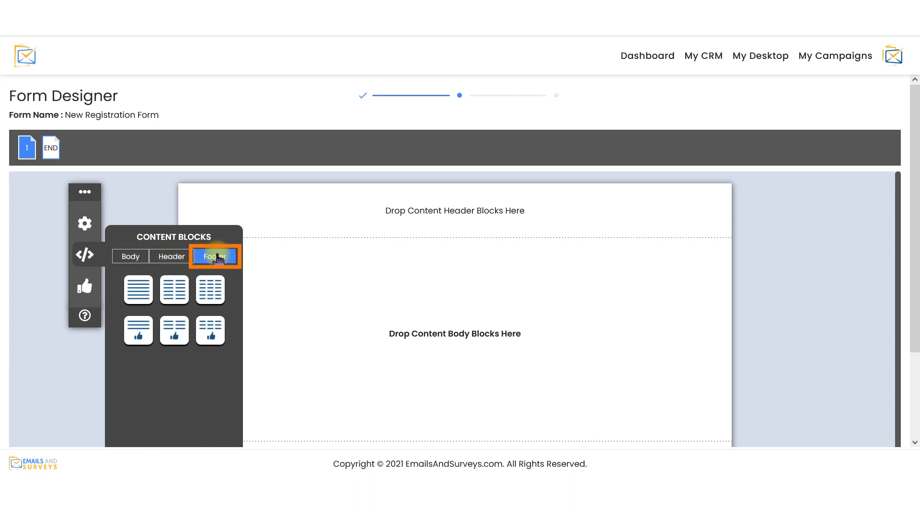
Step: Add the Header Layout 3 content block to the form's header area
click(95, 263)
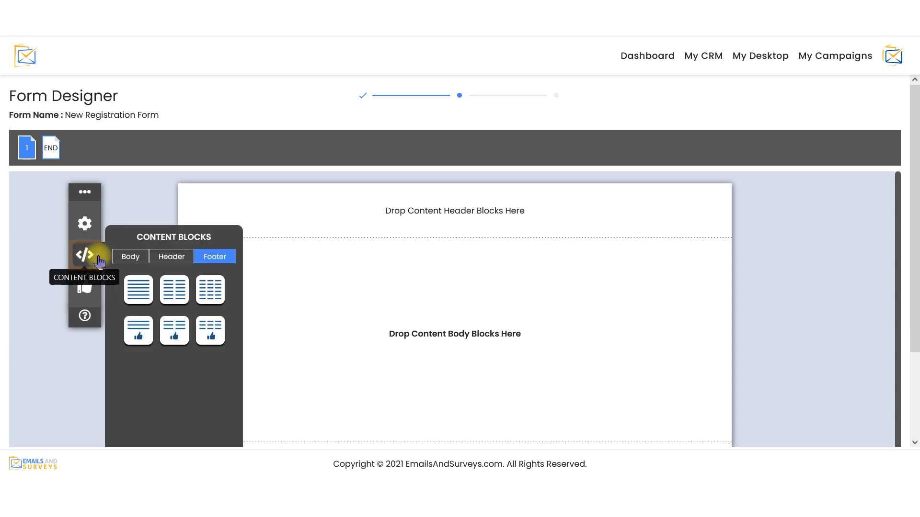
click(171, 258)
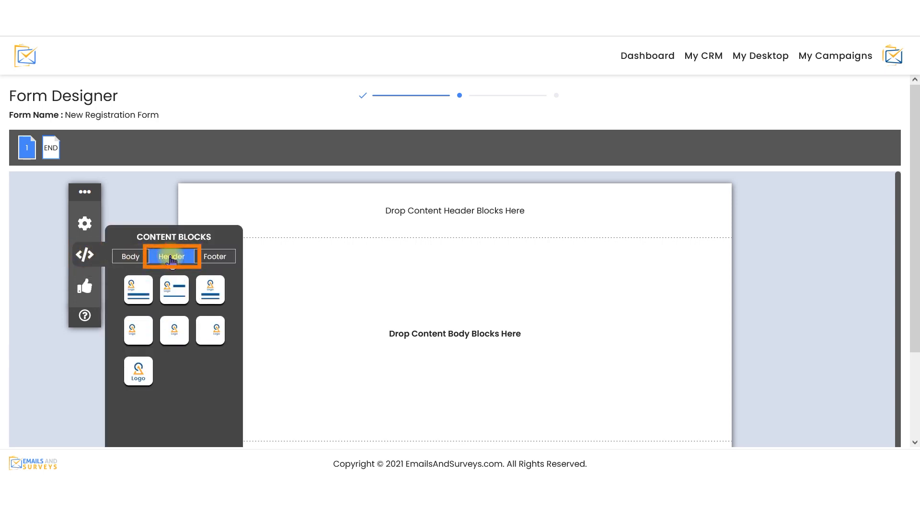
click(222, 291)
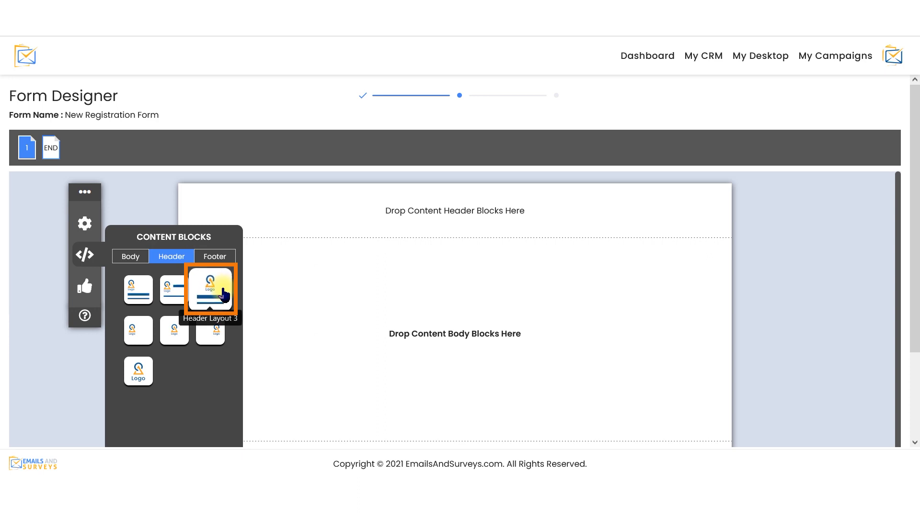
drag(224, 293, 410, 195)
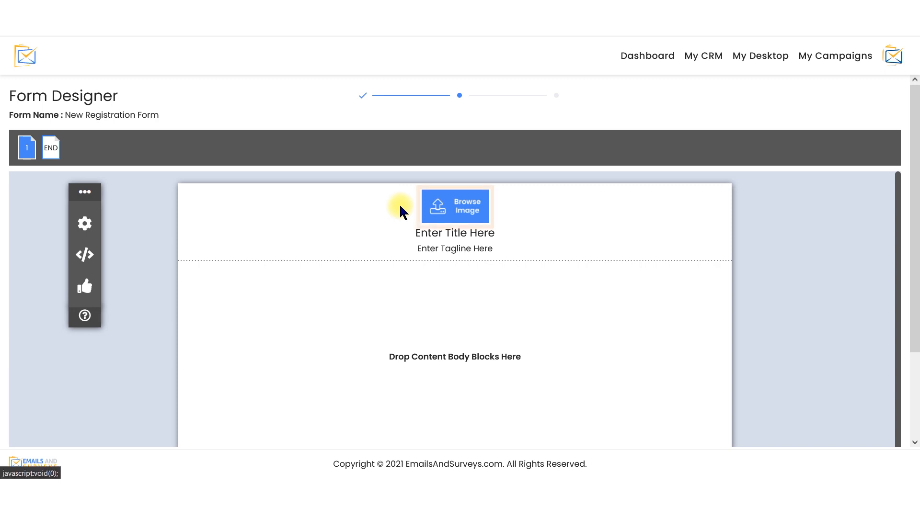
Step: Insert Header_copy.png from My Drive as the header image and size it to 600 wide by 250 high
click(448, 206)
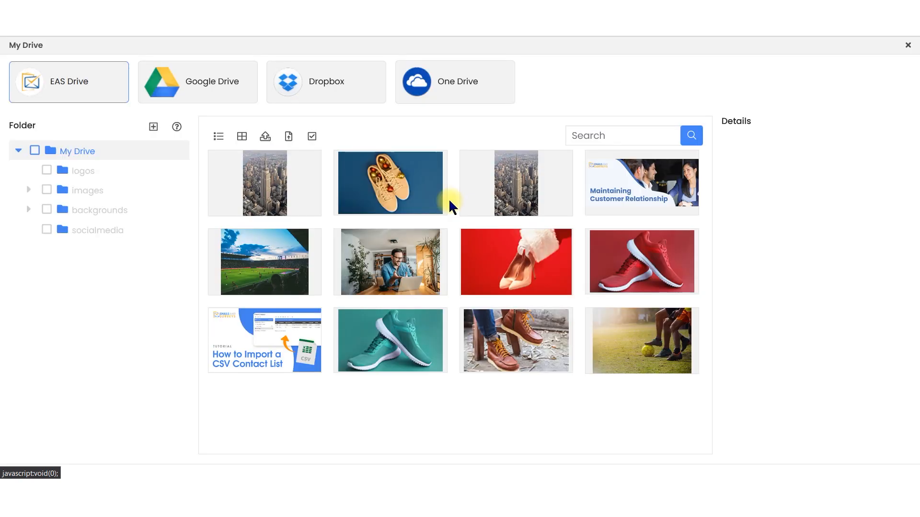
click(623, 202)
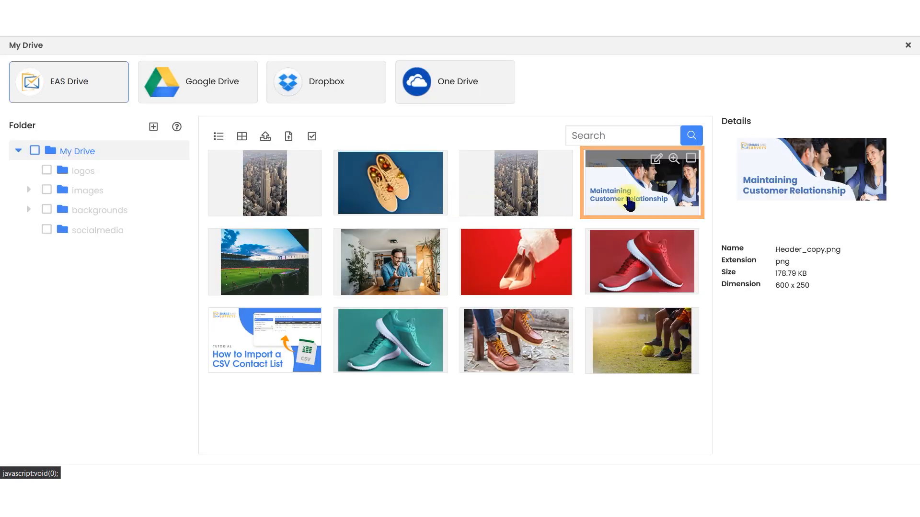
double_click(629, 204)
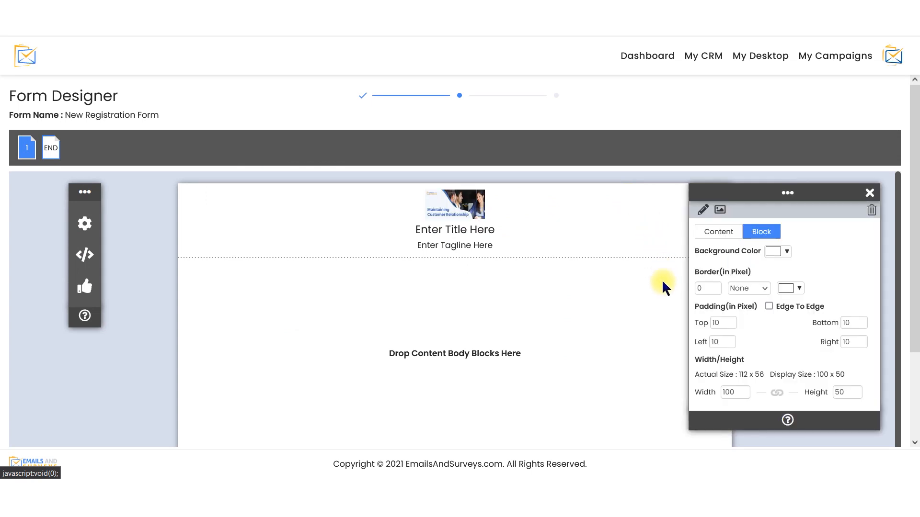
click(739, 395)
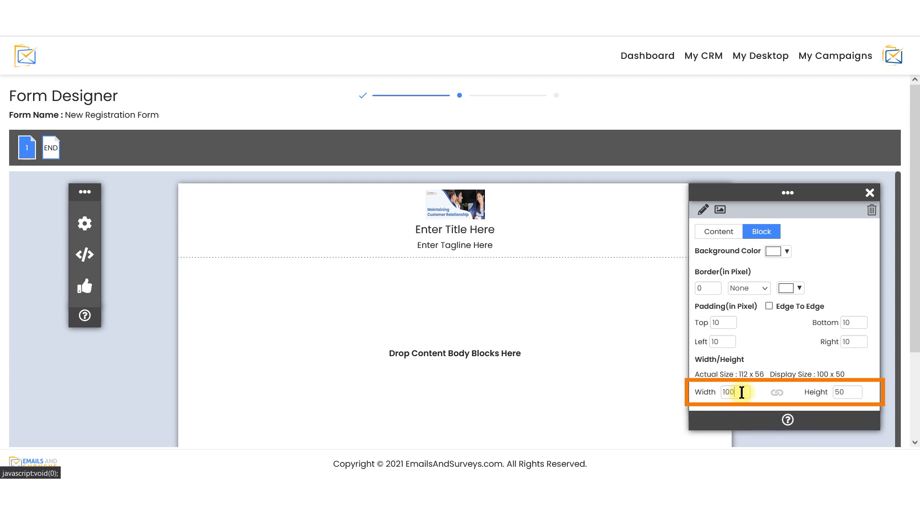
drag(739, 395, 722, 393)
text(600)
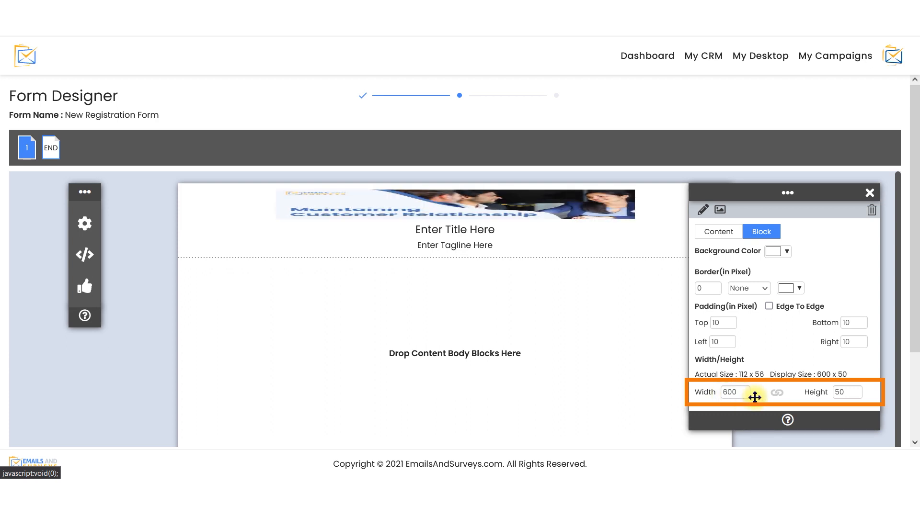
key(Tab)
text(250)
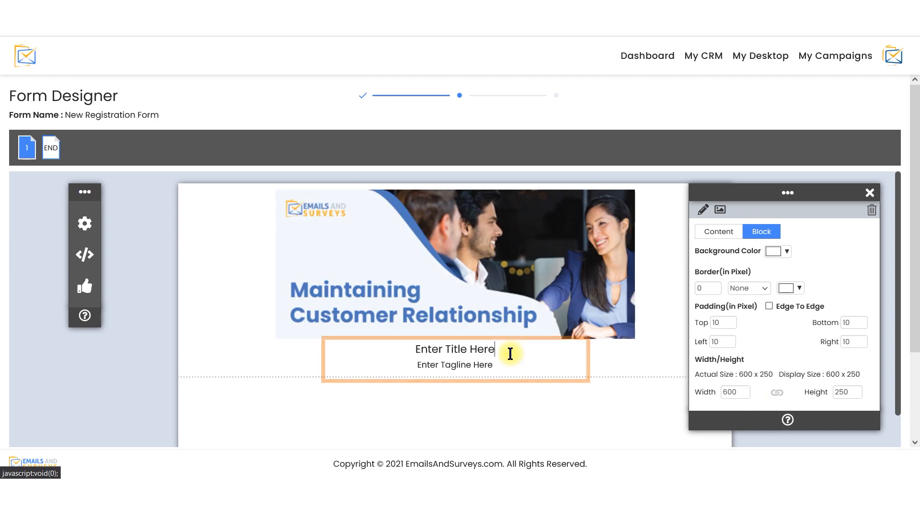
Step: Set the header title to a blue "EmailsandSurveys" and the tagline to "New Registration Form"
click(510, 352)
drag(474, 353, 411, 349)
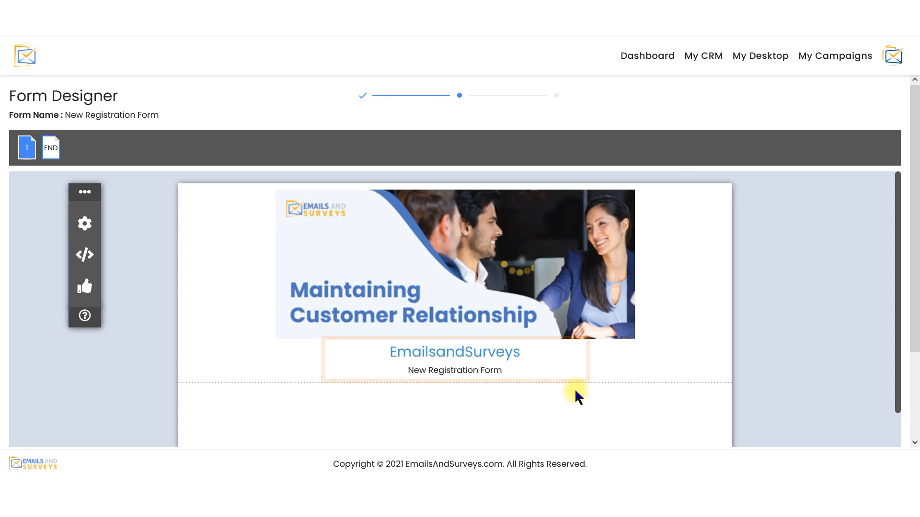
Step: Browse the body content blocks and add an Open Ended question reading "Enter Your First Name" to the form body
scroll(312, 287, down, 1)
click(91, 190)
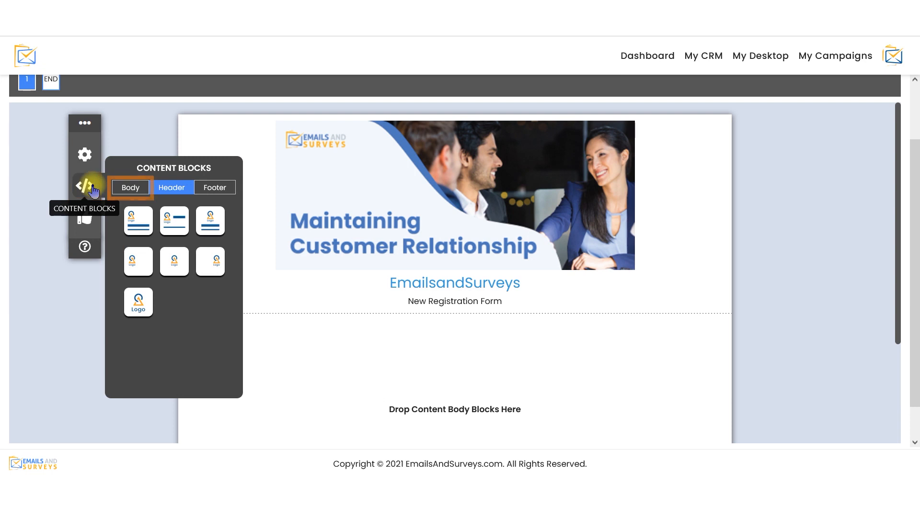
click(130, 190)
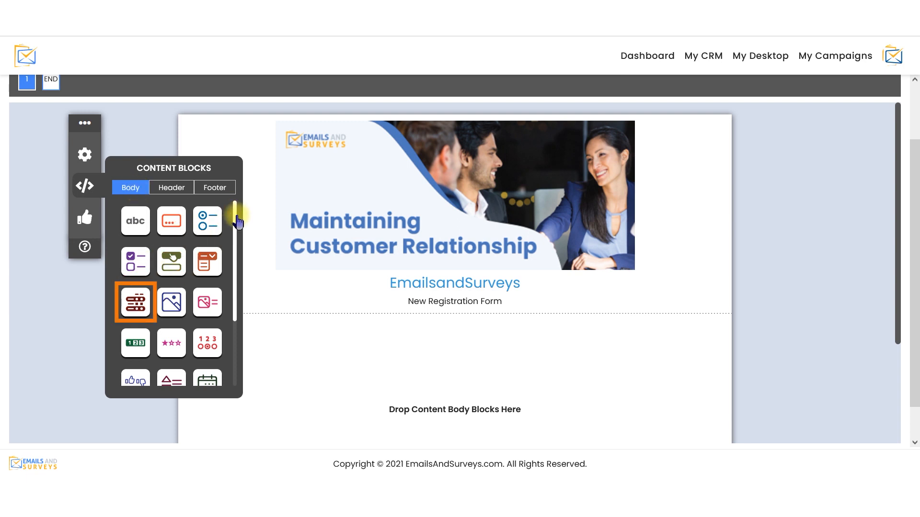
drag(237, 216, 246, 281)
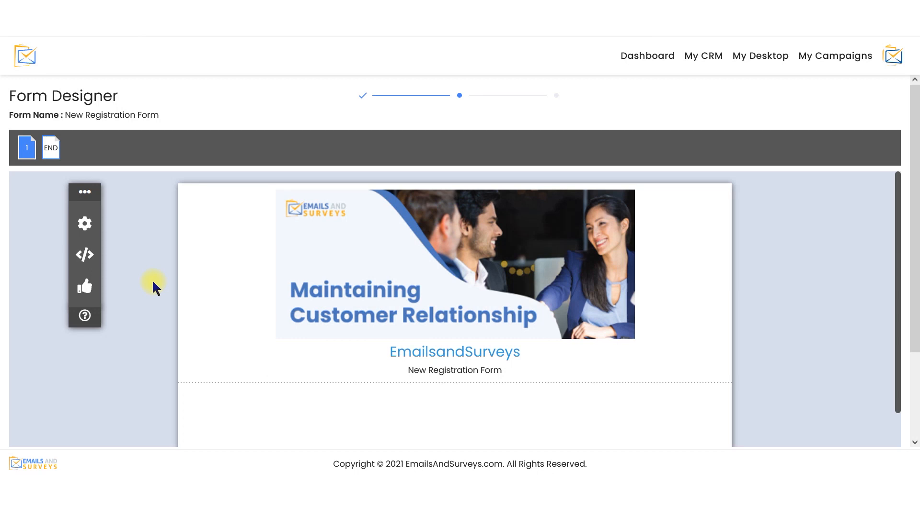
click(93, 256)
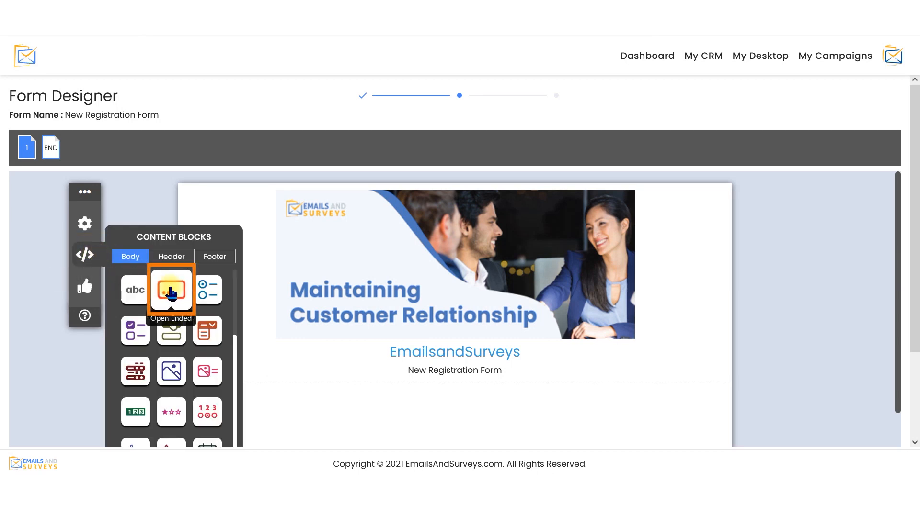
drag(171, 290, 312, 401)
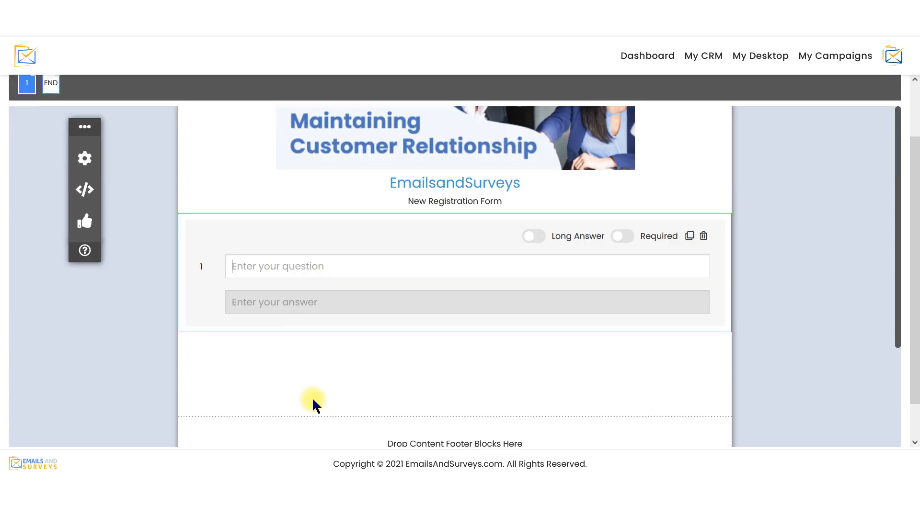
text(Enter Your First Name)
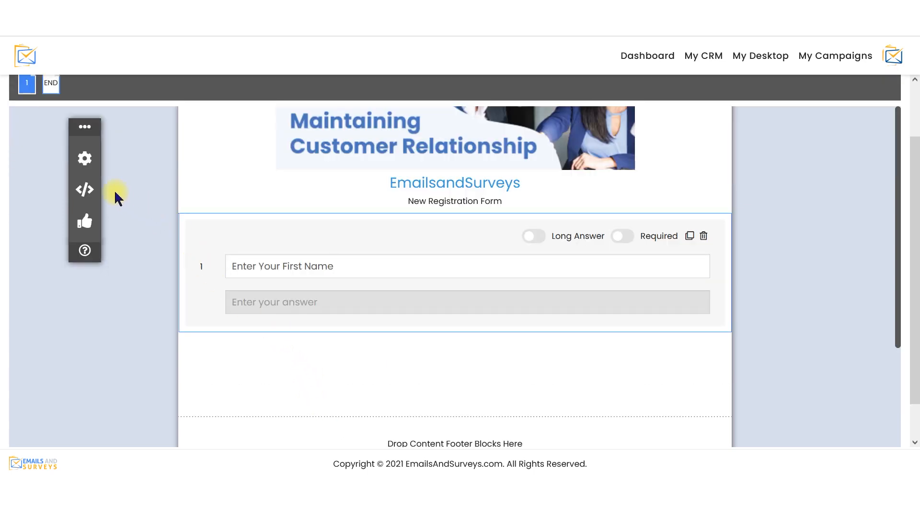
Step: Add a second Open Ended question below the first name question, reading "Enter Your Last Name"
click(89, 191)
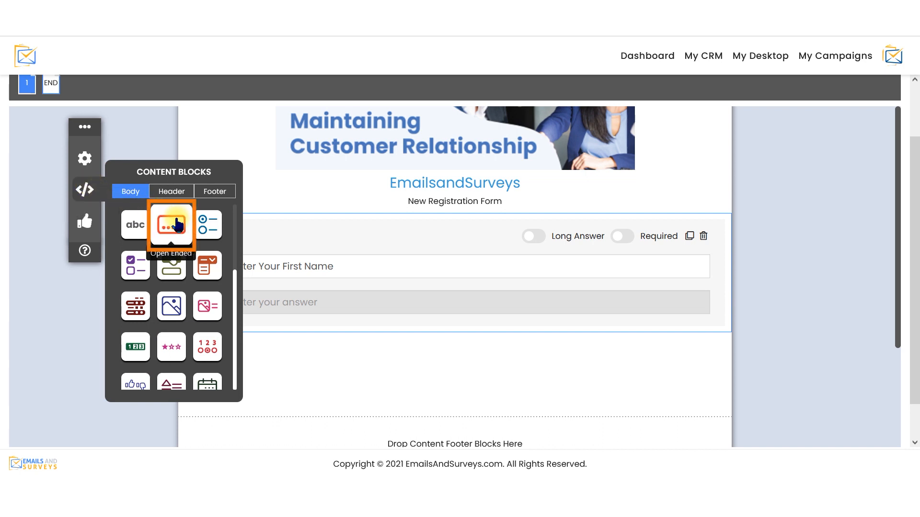
drag(181, 226, 302, 353)
click(325, 359)
text(Enter Your Last Name)
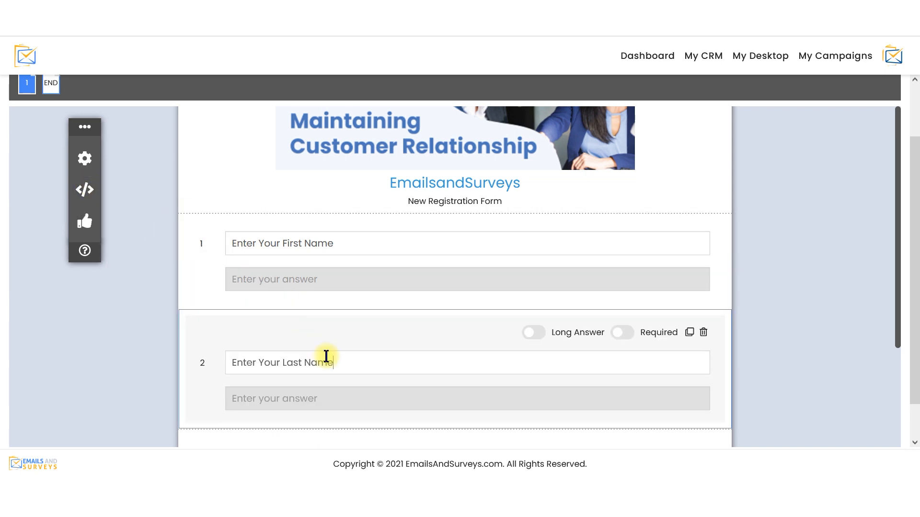
Step: Add the email question block and the phone question block below the last name question
click(96, 188)
scroll(237, 287, down, 2)
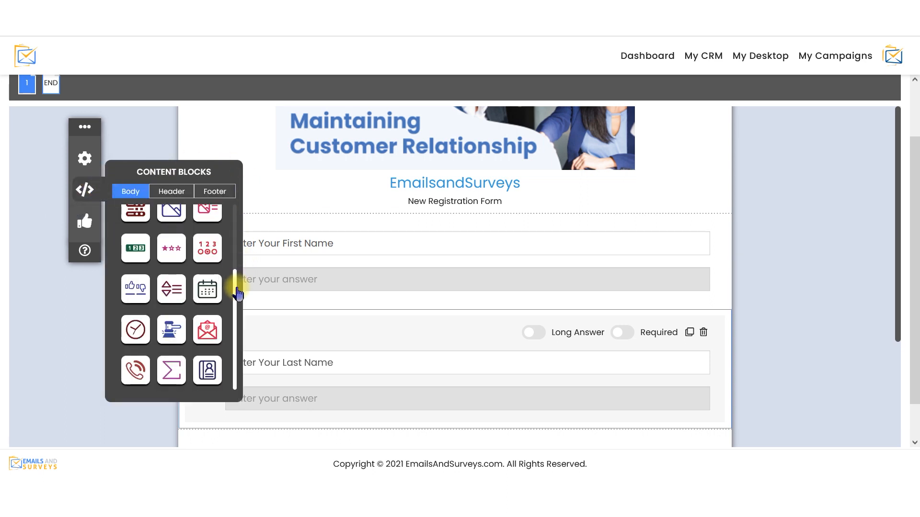
drag(207, 329, 323, 424)
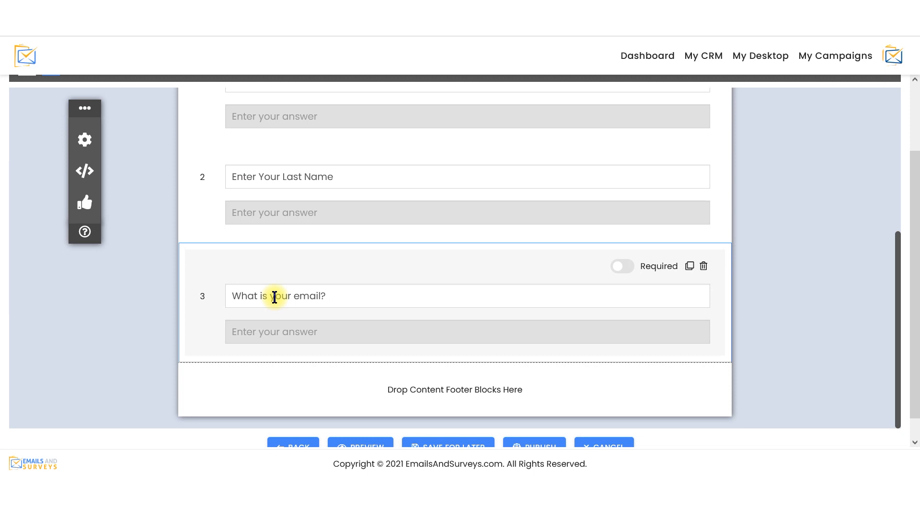
click(87, 171)
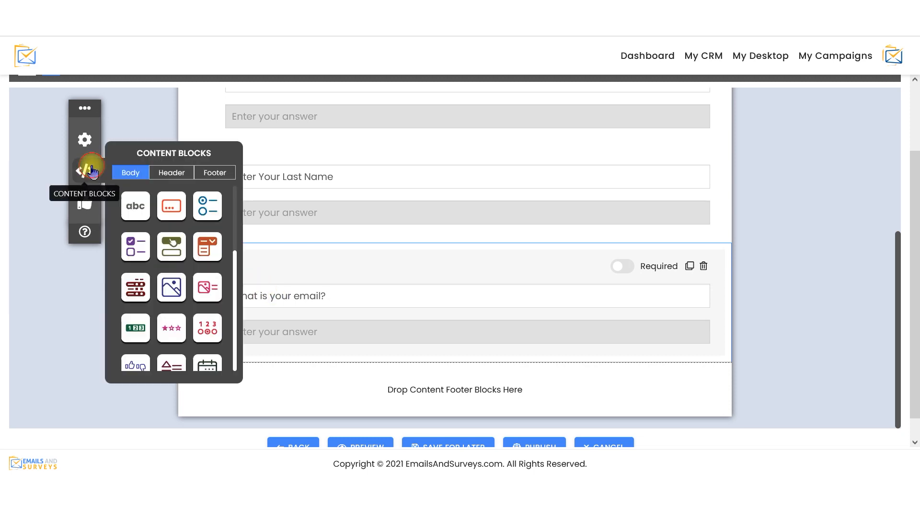
scroll(229, 287, down, 2)
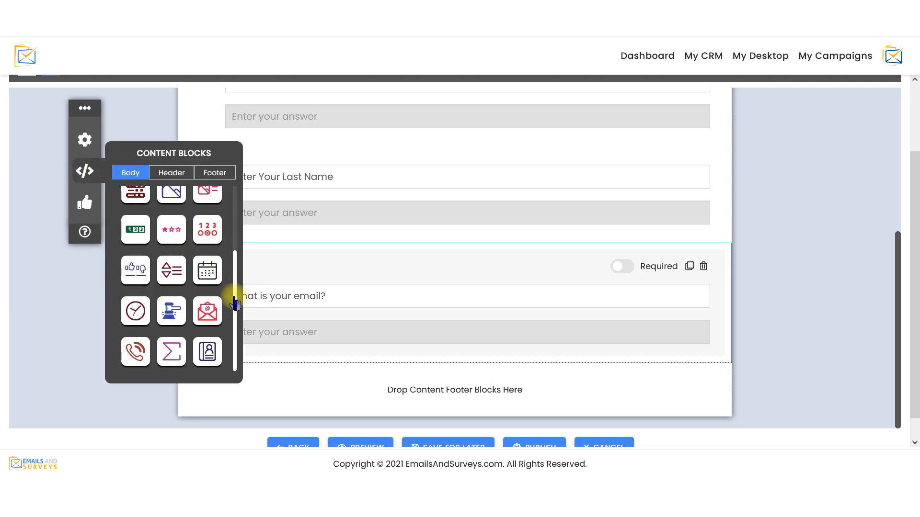
drag(135, 351, 288, 357)
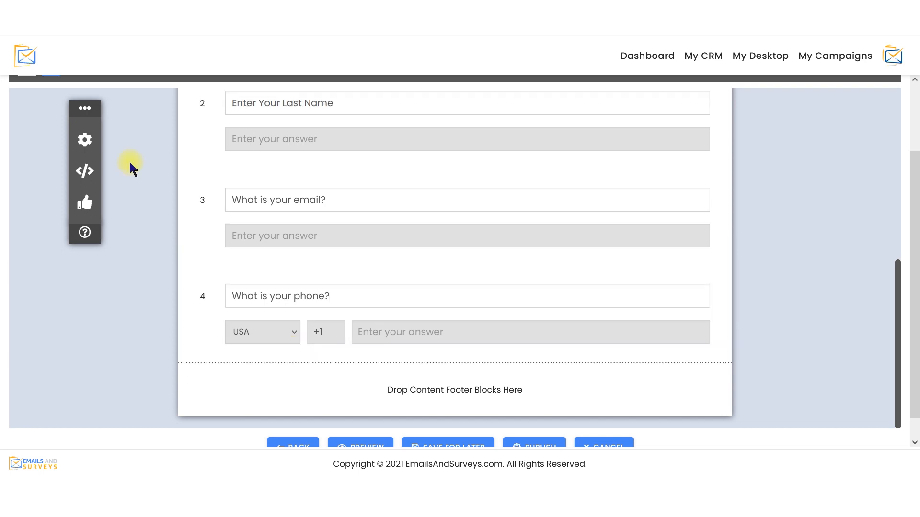
Step: Add the Footer Layout 4 content block to the form's footer area
click(96, 172)
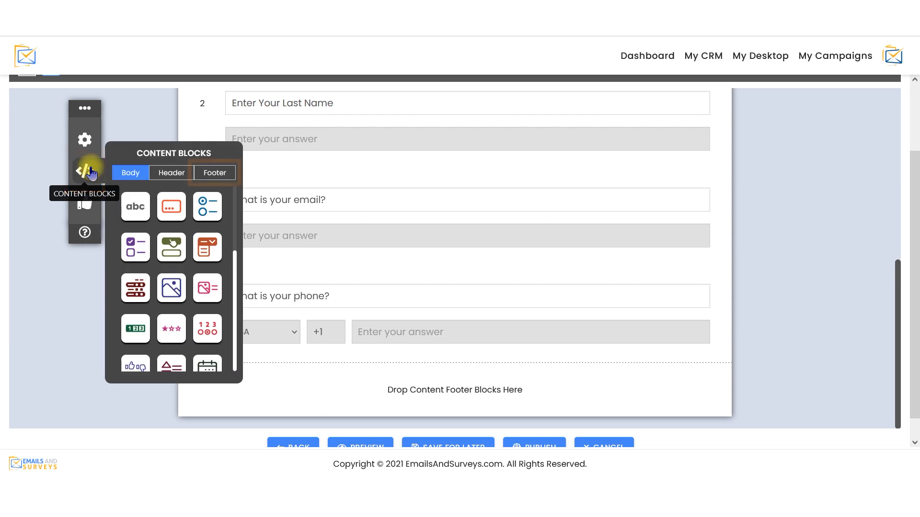
click(209, 177)
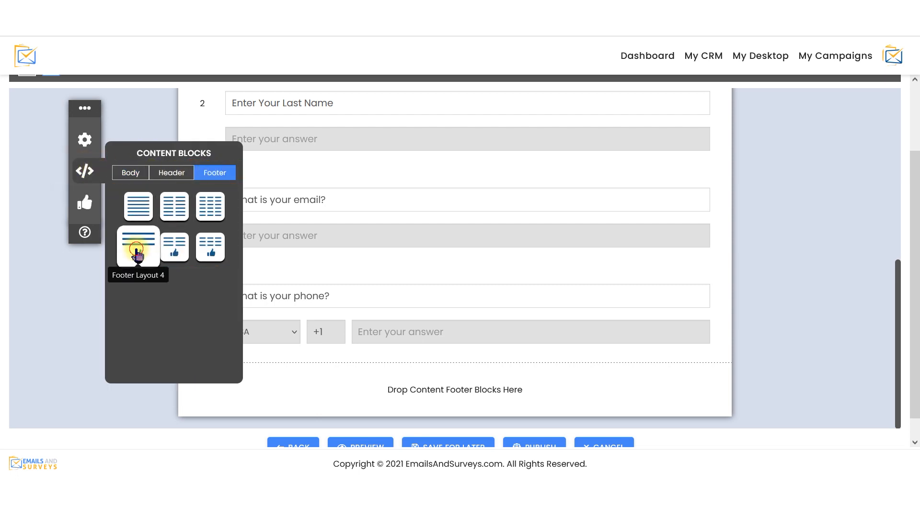
drag(136, 254, 401, 372)
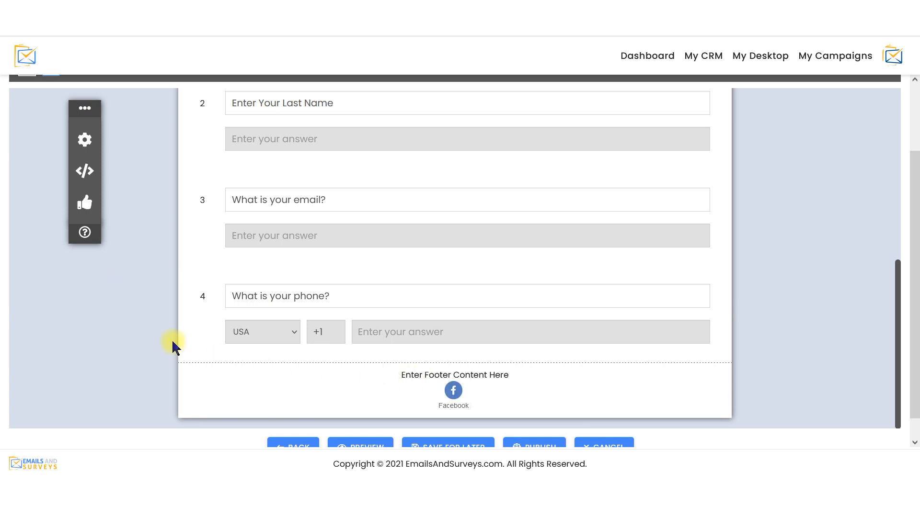
Step: Add Twitter and LinkedIn social media icons beside the Facebook icon in the footer
click(88, 205)
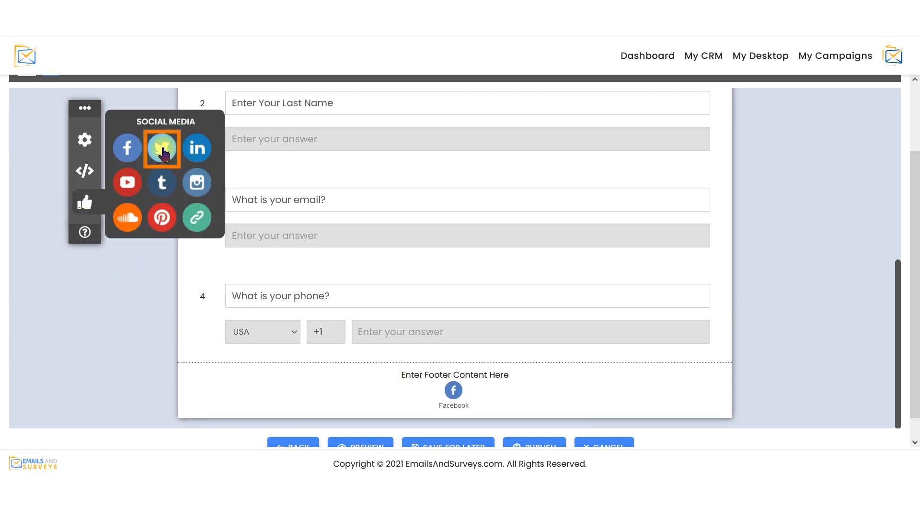
drag(160, 148, 463, 372)
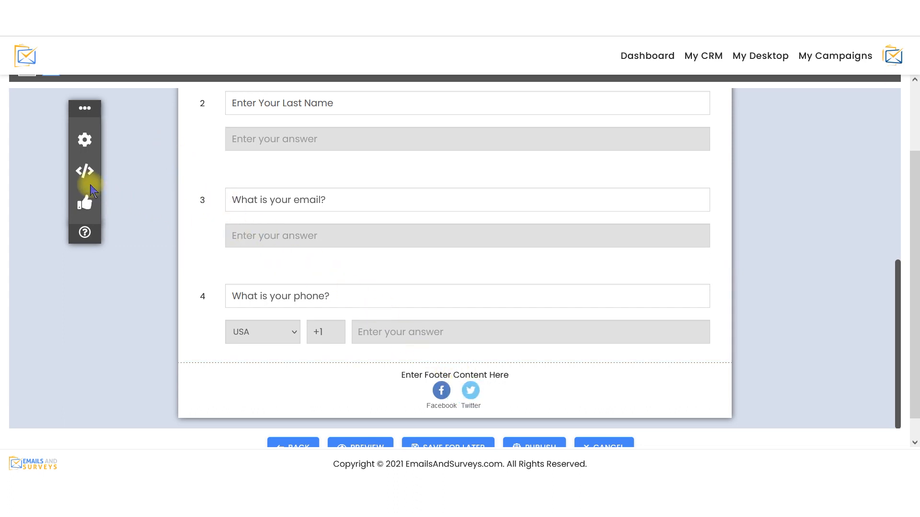
click(85, 202)
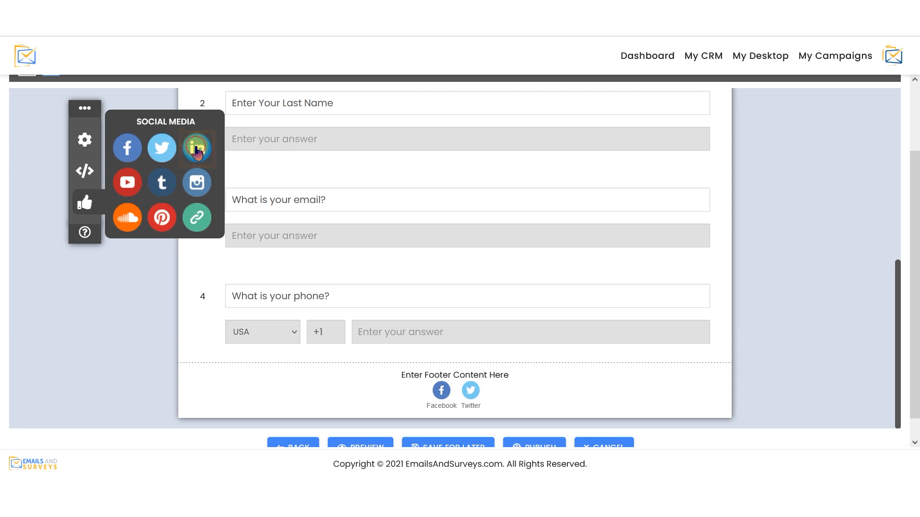
drag(196, 149, 480, 373)
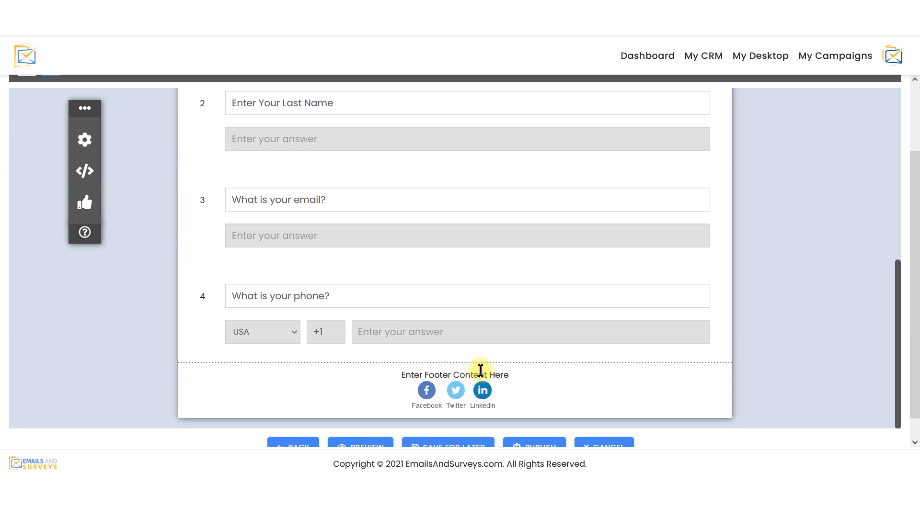
click(432, 409)
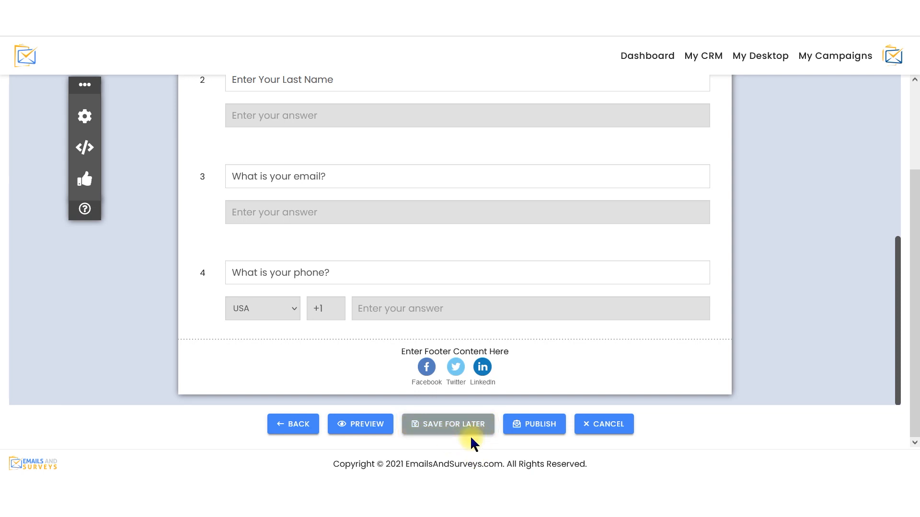
Step: Publish the registration form and finish with the publishing options
click(527, 433)
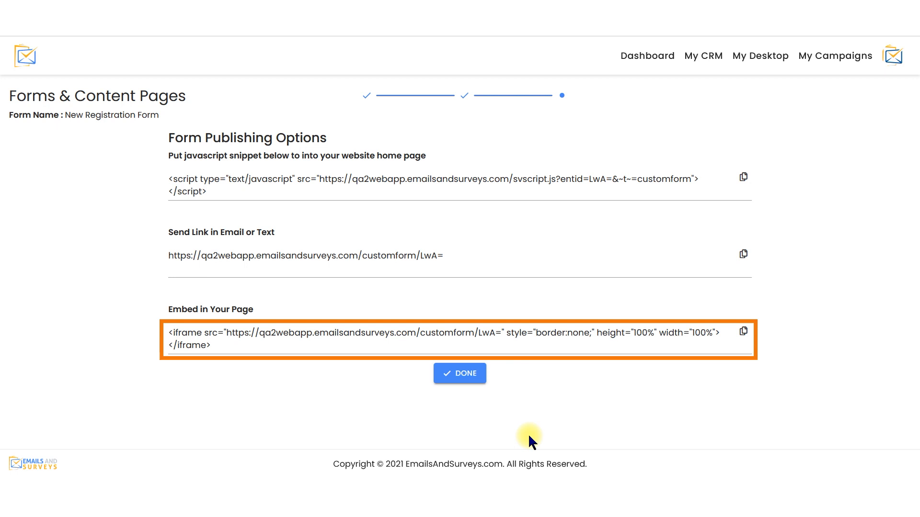
click(467, 375)
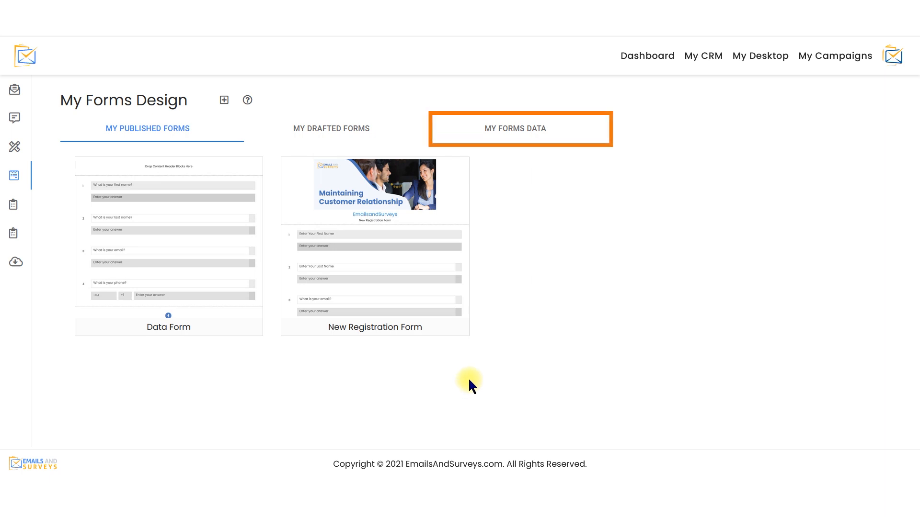
Step: Open the form report with the New Registration Form's submitted responses from the forms data
click(530, 136)
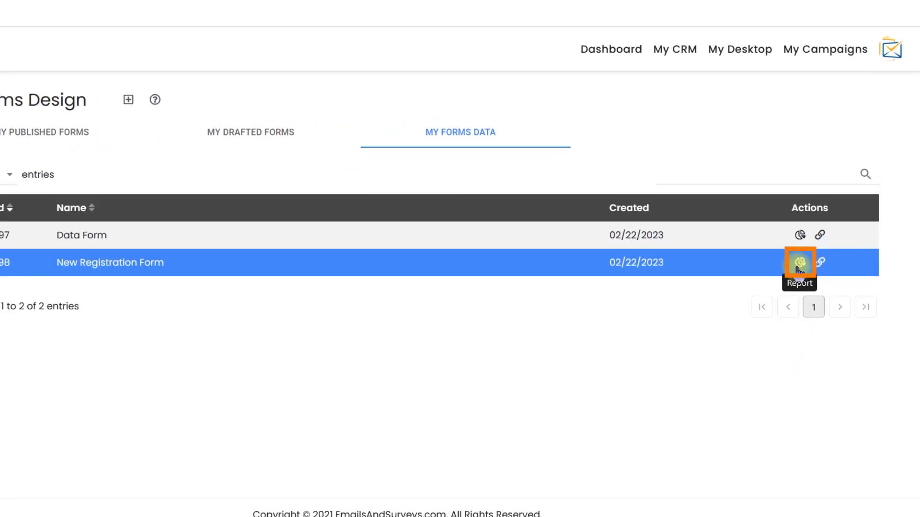
click(766, 313)
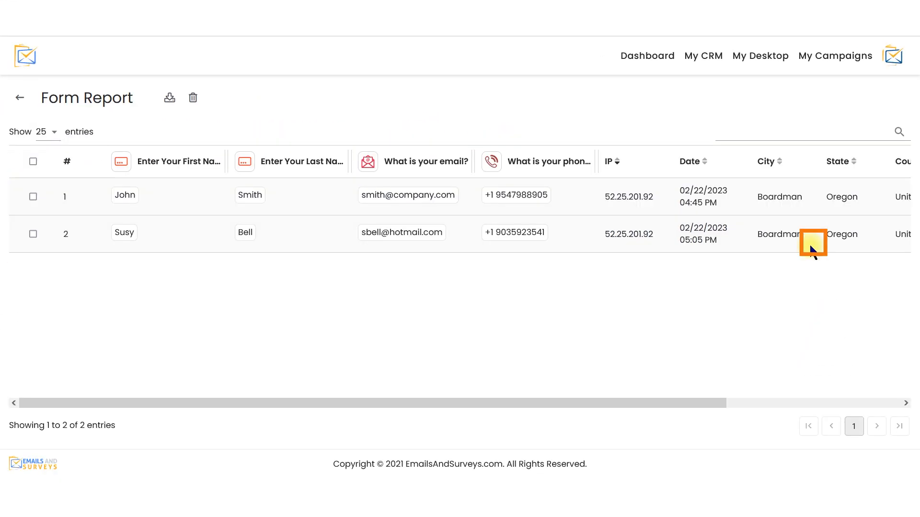